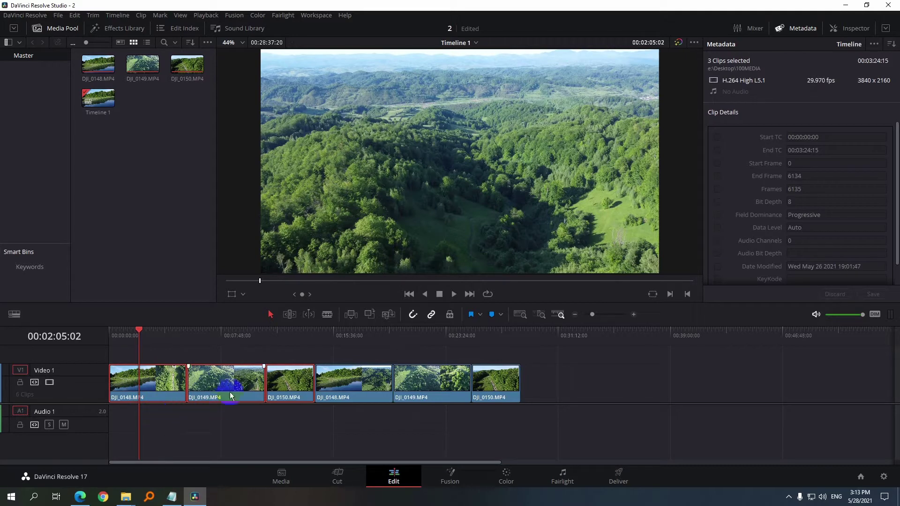
# Combine the three selected clips at the start of Video 1 into a compound clip named Compound Clip 1
pyautogui.rightClick(224, 386)
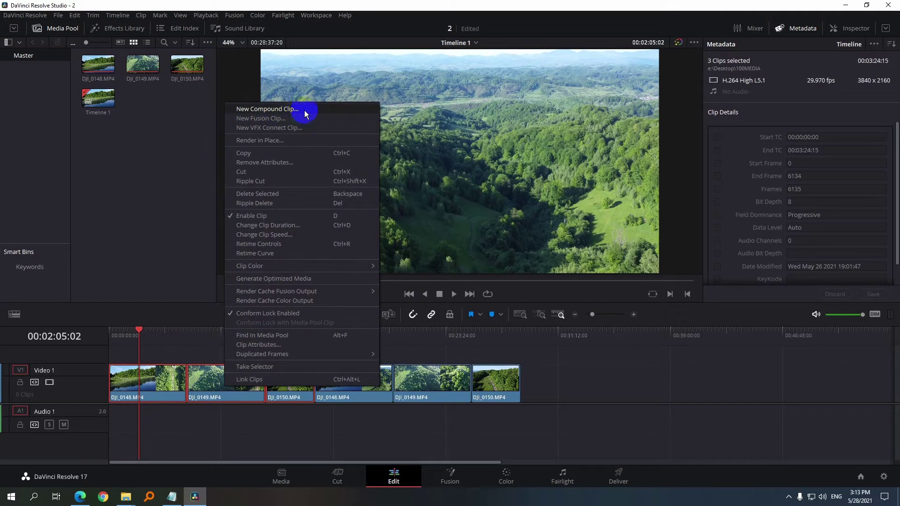
pyautogui.click(283, 112)
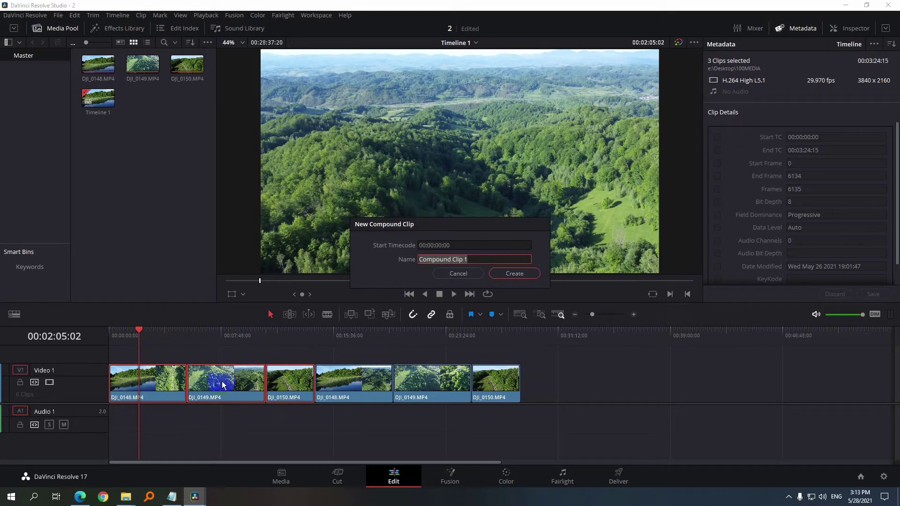
pyautogui.click(510, 274)
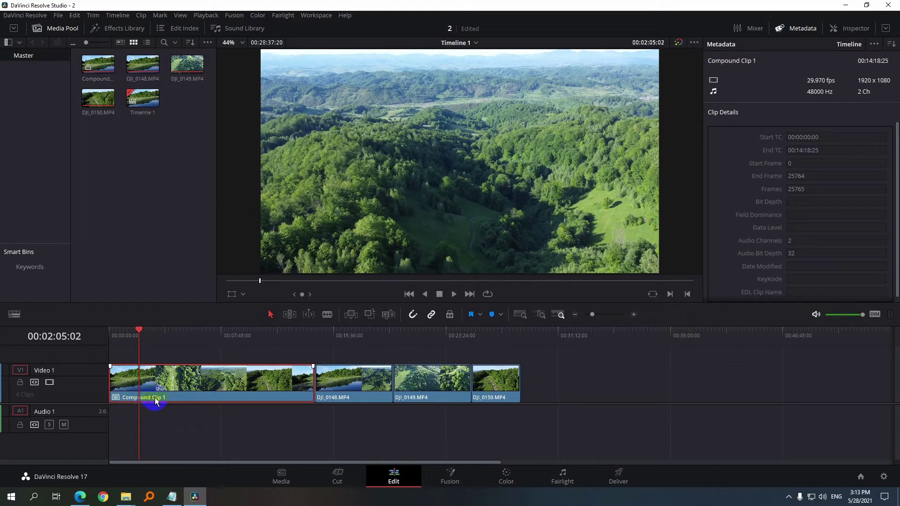
# Set the compound clip's speed to 200% with the sequence rippled
pyautogui.rightClick(196, 377)
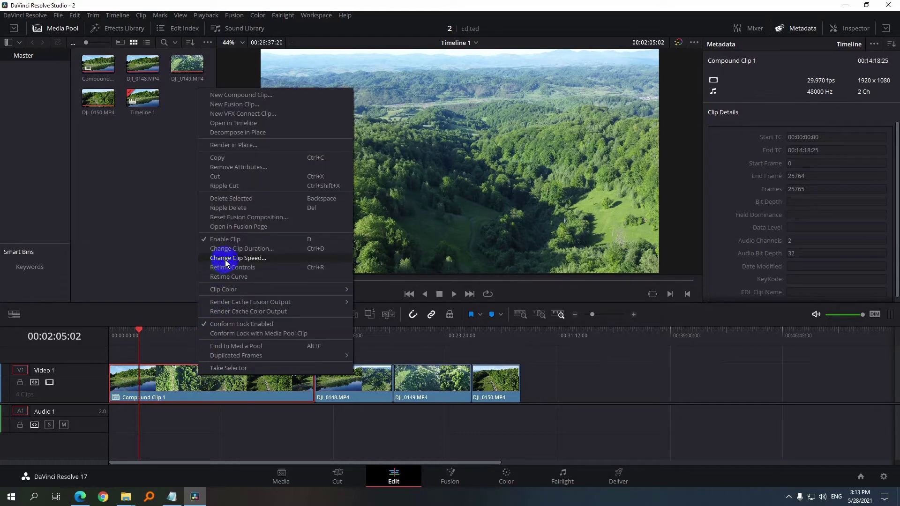
pyautogui.click(311, 259)
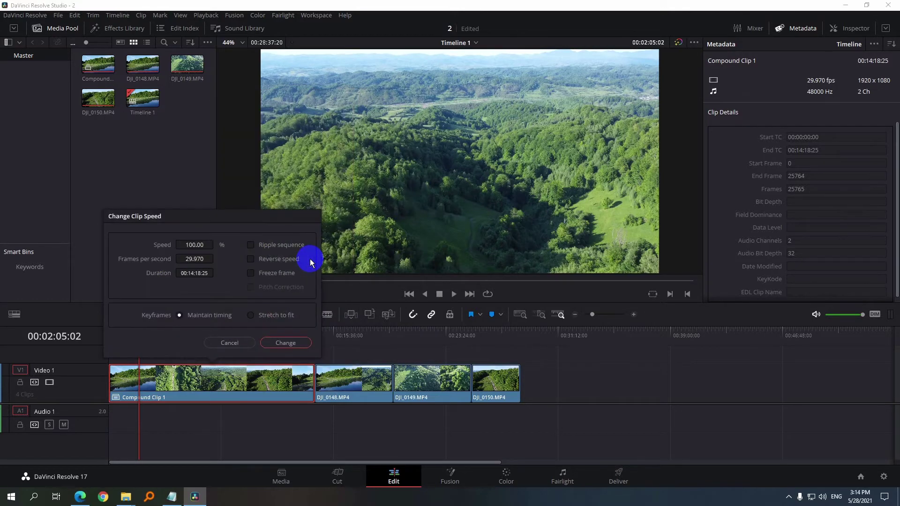
pyautogui.click(192, 244)
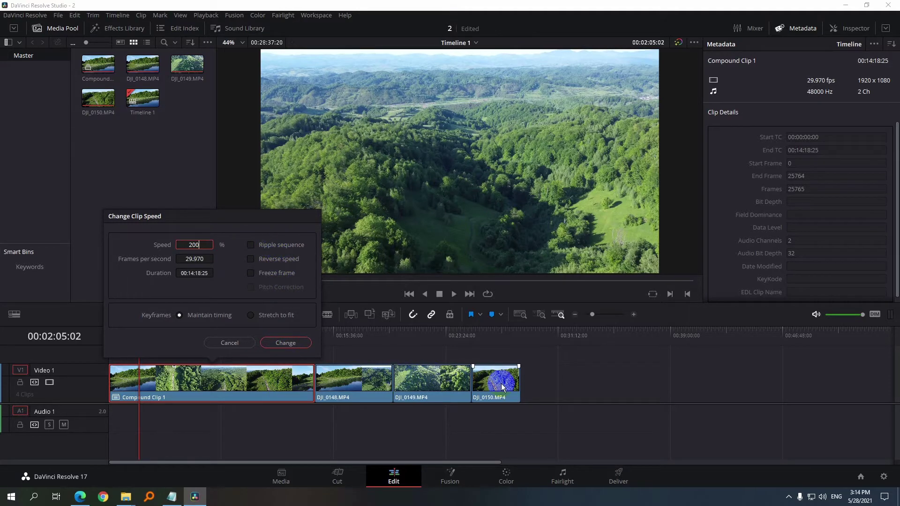
pyautogui.click(266, 246)
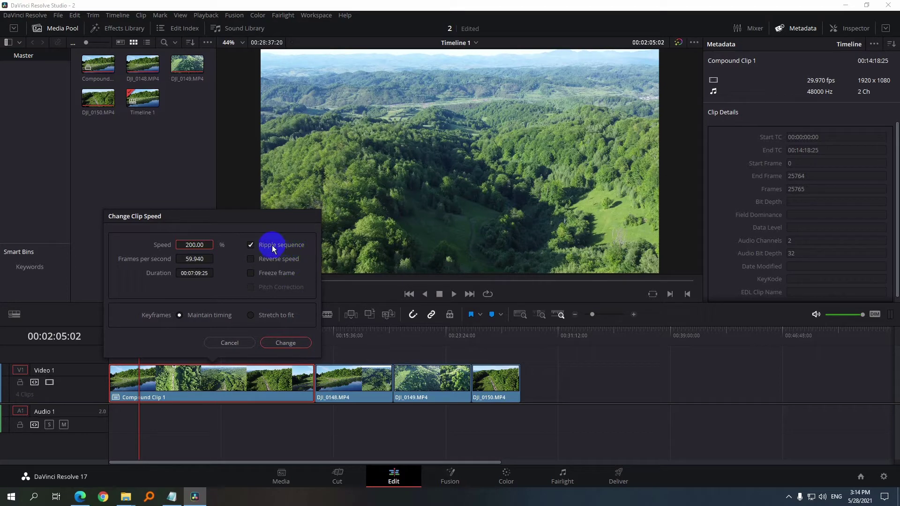
pyautogui.click(287, 343)
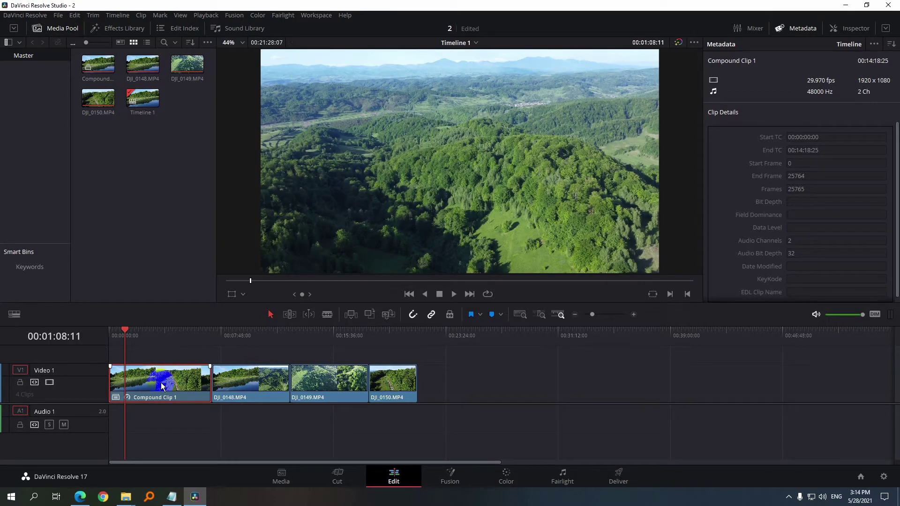
# Try to apply the 200% speed to Compound Clip 1 a second time, with Ripple sequence enabled
pyautogui.press('r')
pyautogui.click(142, 245)
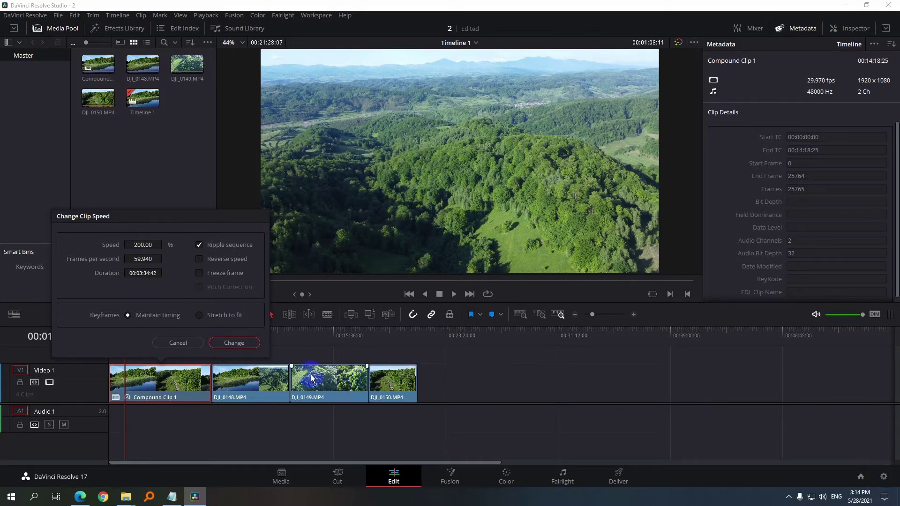
pyautogui.click(231, 342)
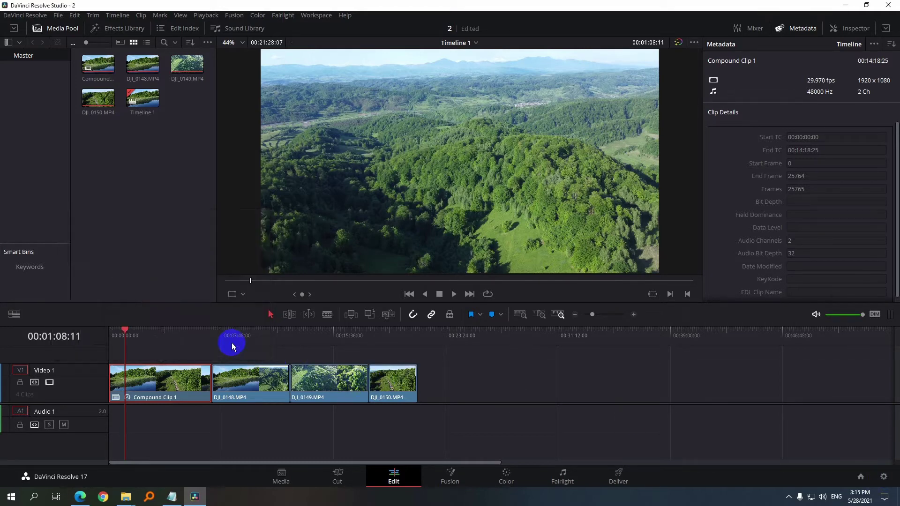
# Set the project's playback frame rate to 59.94 frames per second and save the project settings
pyautogui.click(884, 477)
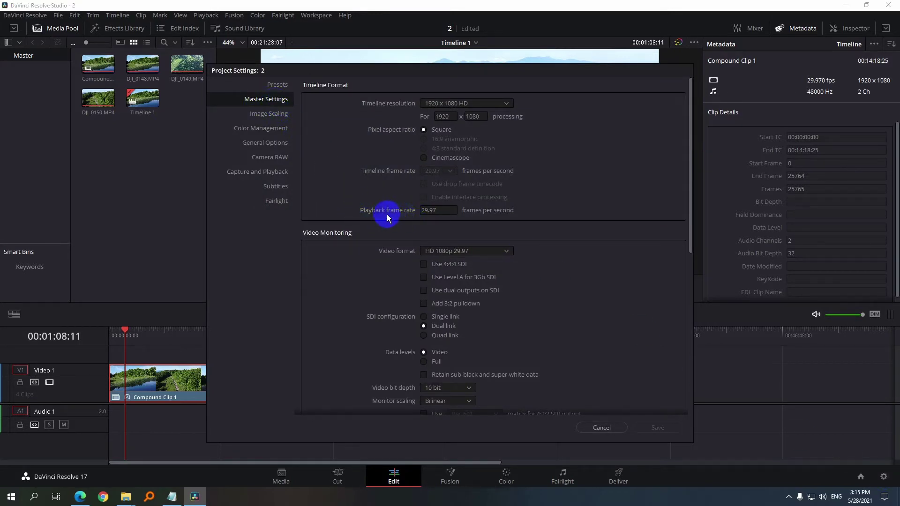
pyautogui.click(437, 210)
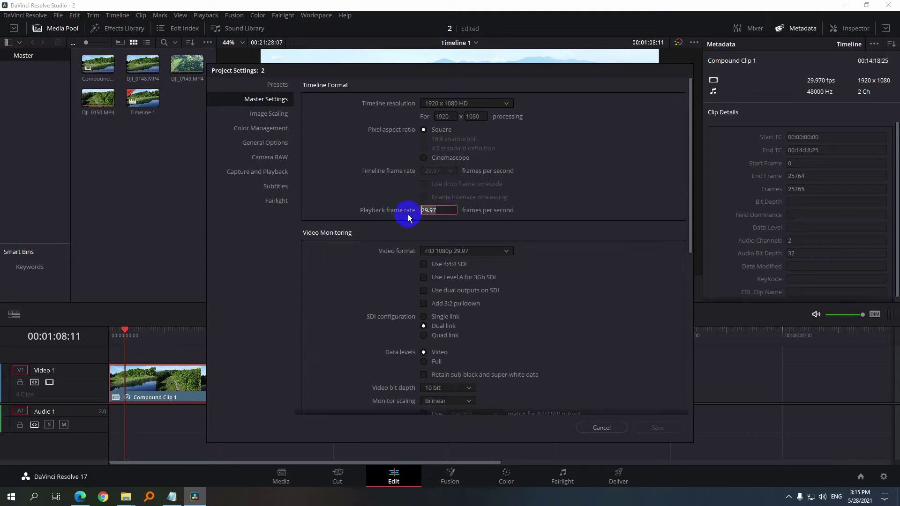
pyautogui.write('59.94')
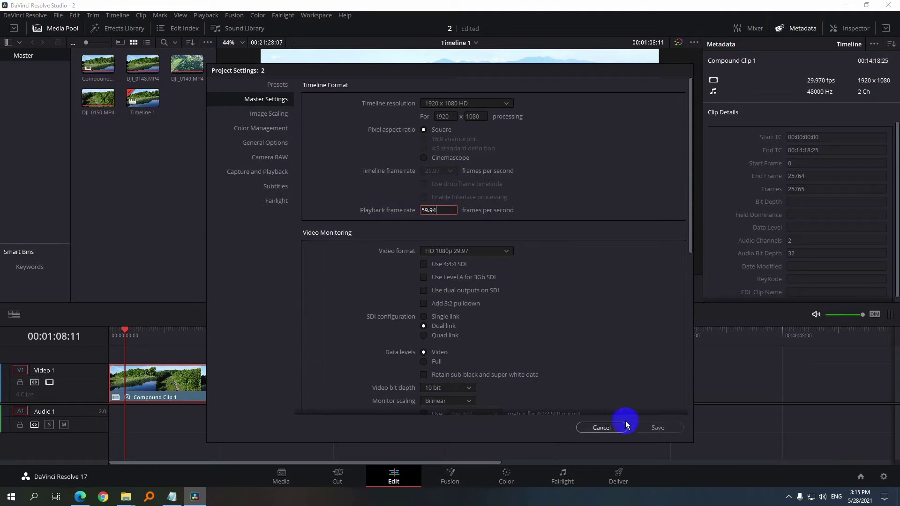
pyautogui.click(657, 428)
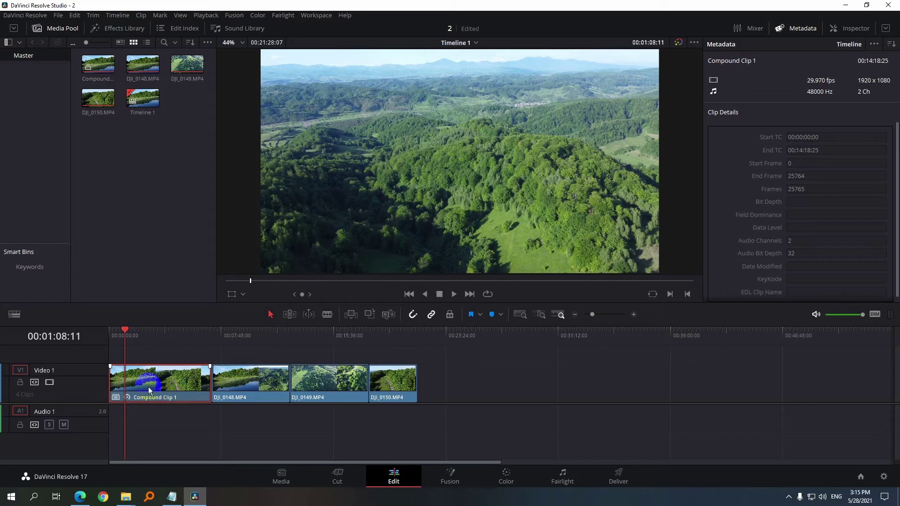
# Move the playhead to the timeline start and set Compound Clip 1's speed to 100% with the sequence rippled
pyautogui.rightClick(164, 385)
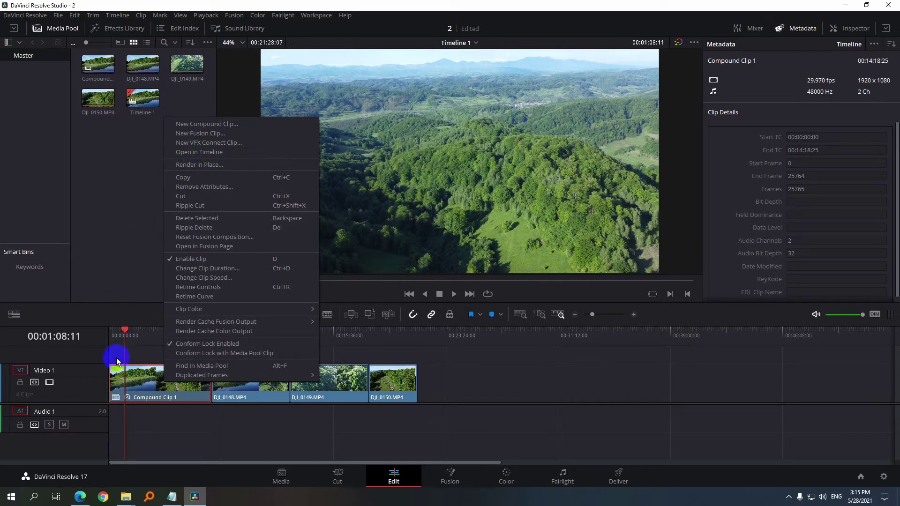
pyautogui.click(115, 332)
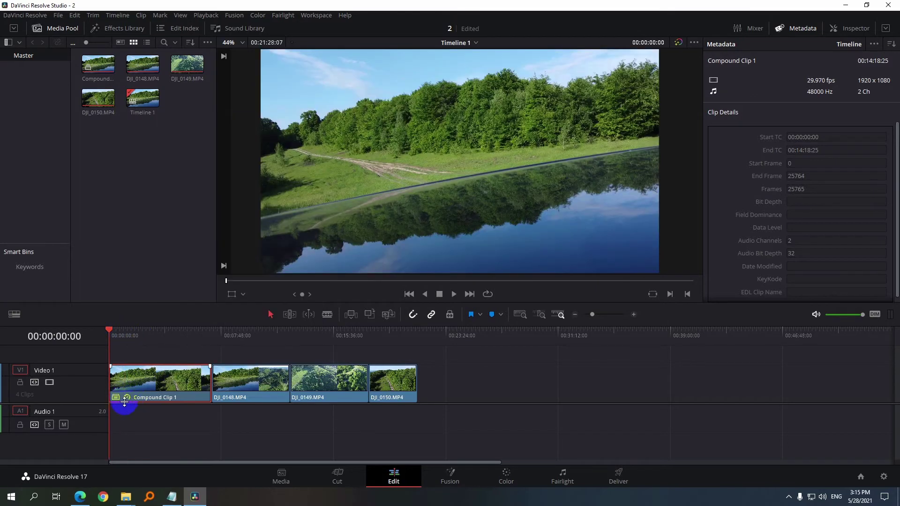
pyautogui.rightClick(171, 383)
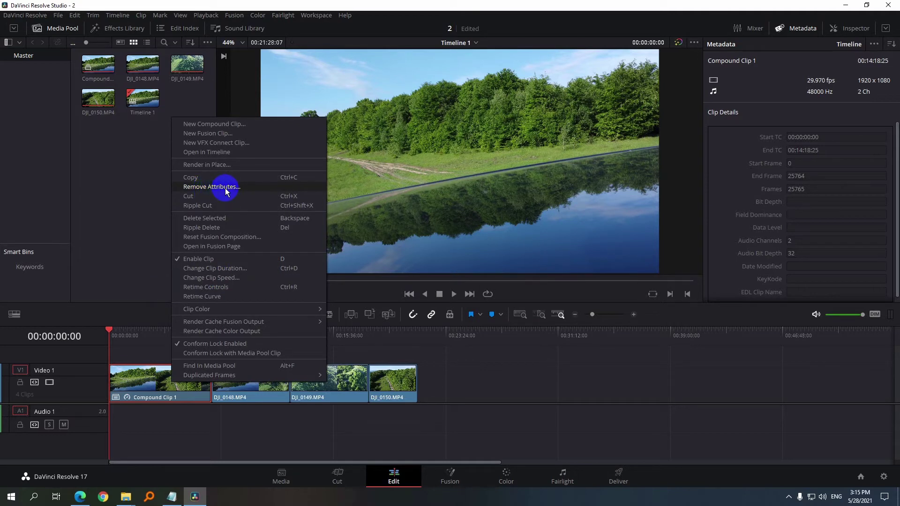
pyautogui.click(213, 280)
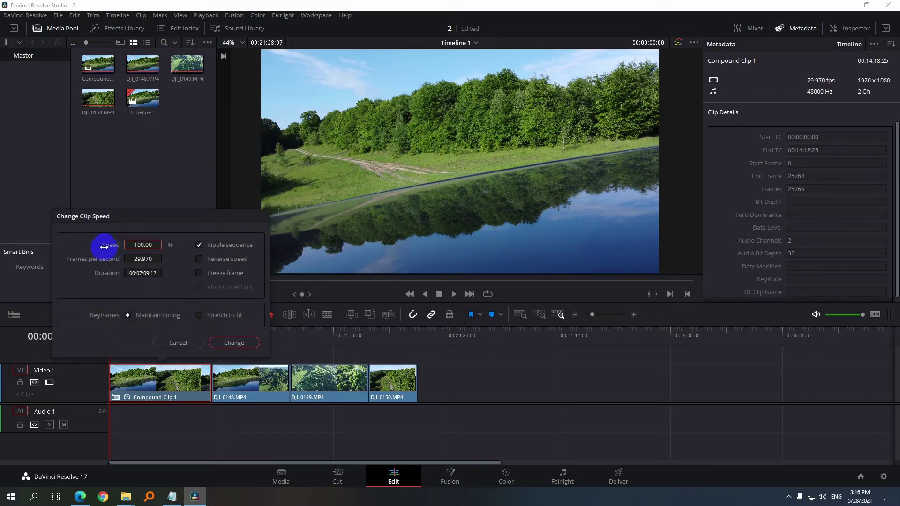
pyautogui.click(233, 344)
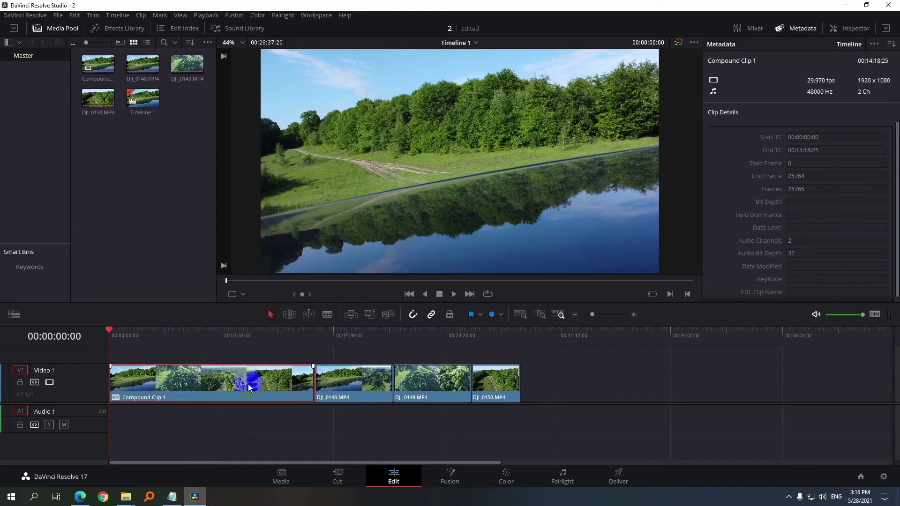
pyautogui.press('r')
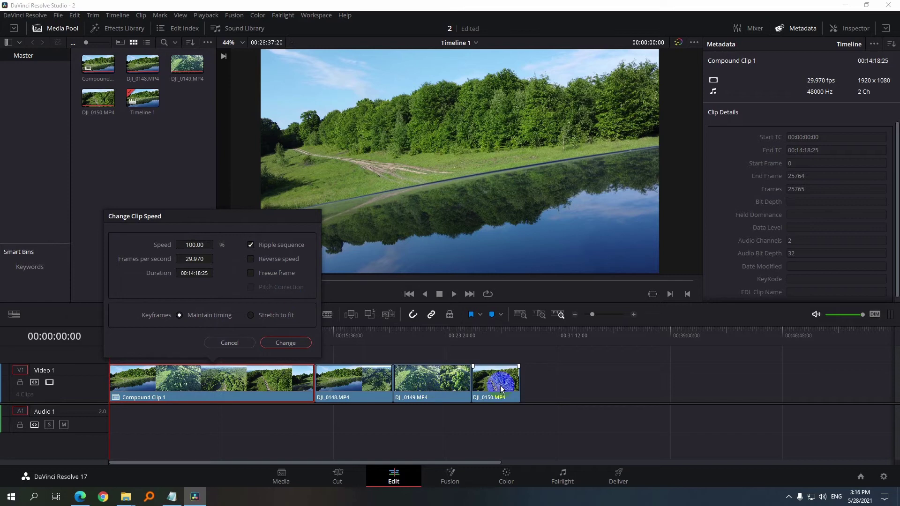
pyautogui.click(278, 344)
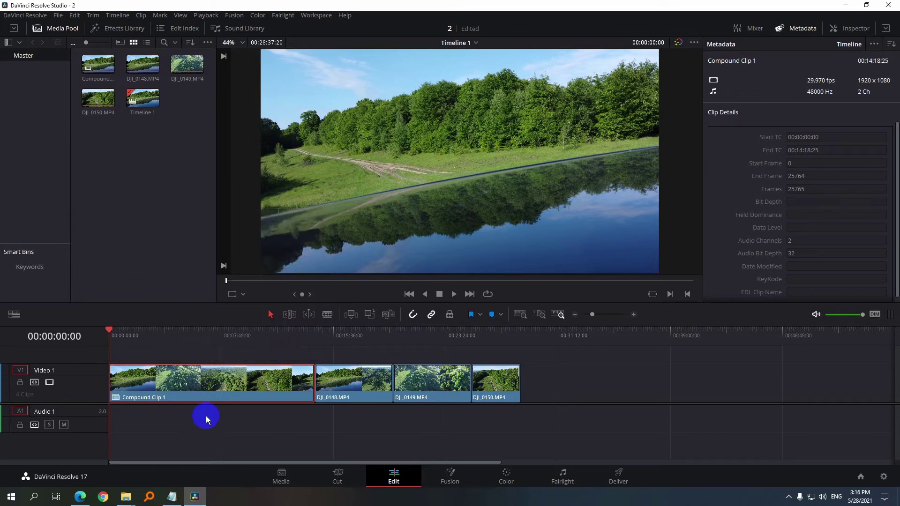
# Decompose Compound Clip 1 in place into its individual clips on the timeline
pyautogui.rightClick(186, 385)
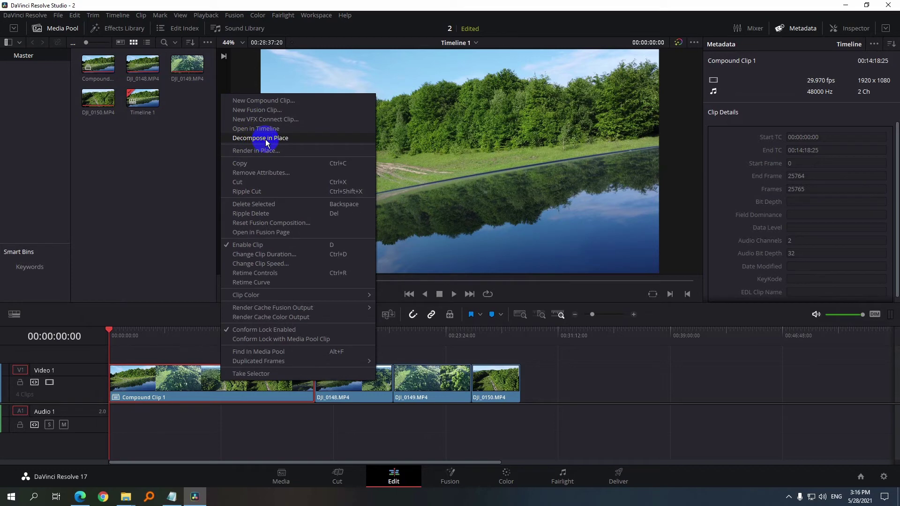
pyautogui.click(265, 139)
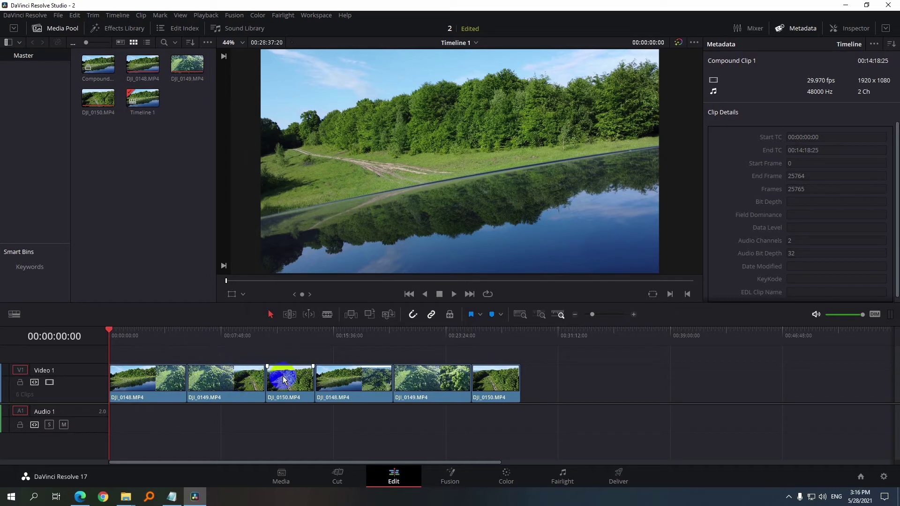
# Place the compound clip from the media pool on Video 1 after a gap behind the last clip, and decompose it in place
pyautogui.click(97, 66)
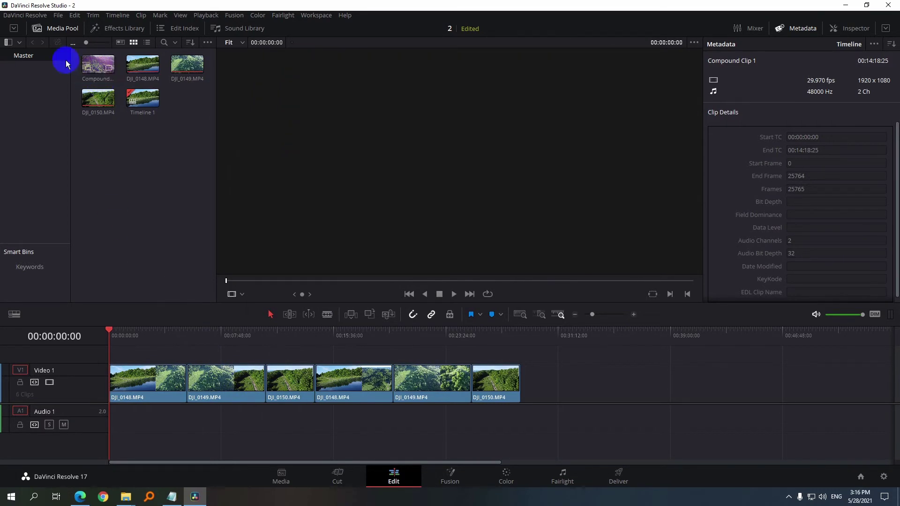
pyautogui.click(100, 65)
pyautogui.moveTo(101, 65); pyautogui.dragTo(565, 381)
pyautogui.rightClick(650, 383)
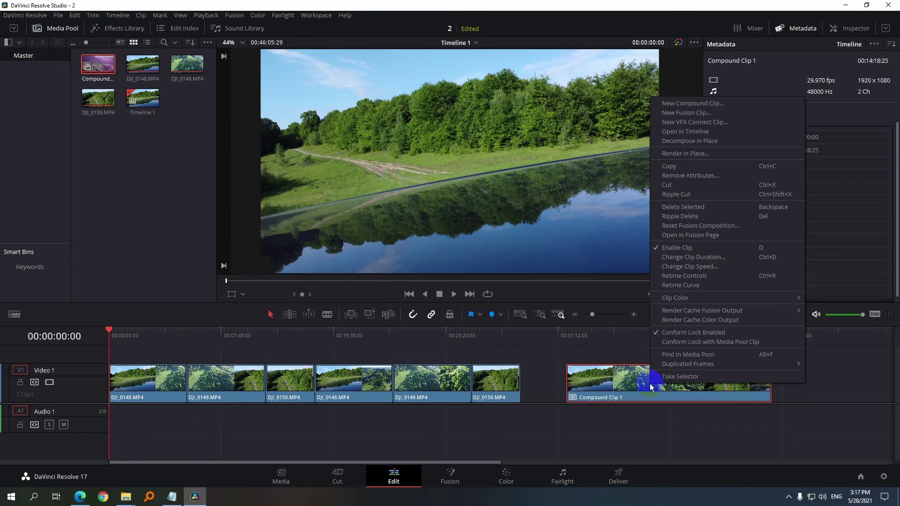
pyautogui.click(696, 142)
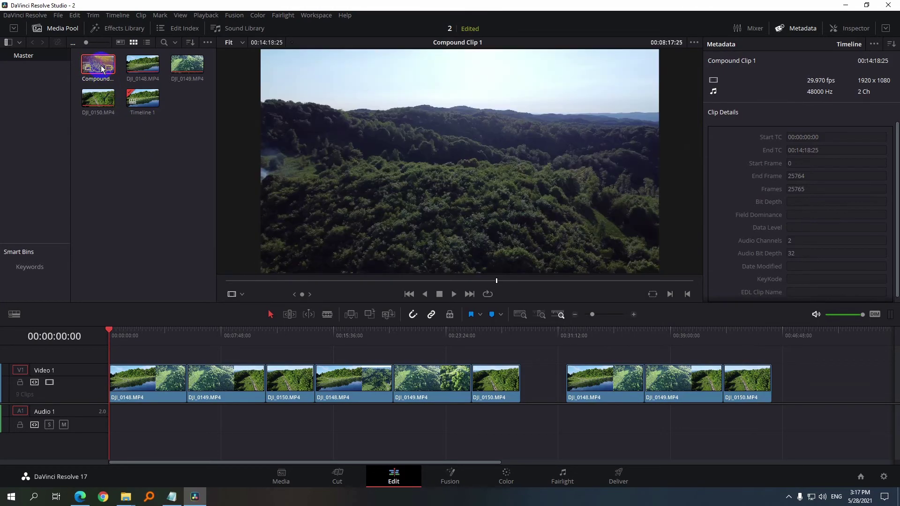
# Open the media pool's compound clip in its own timeline to view its contents, and return to Timeline 1
pyautogui.rightClick(103, 70)
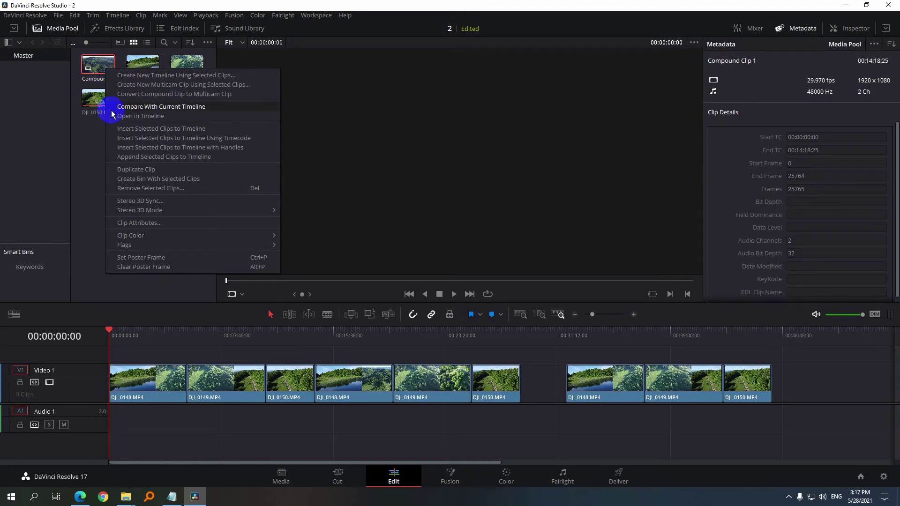
pyautogui.click(156, 122)
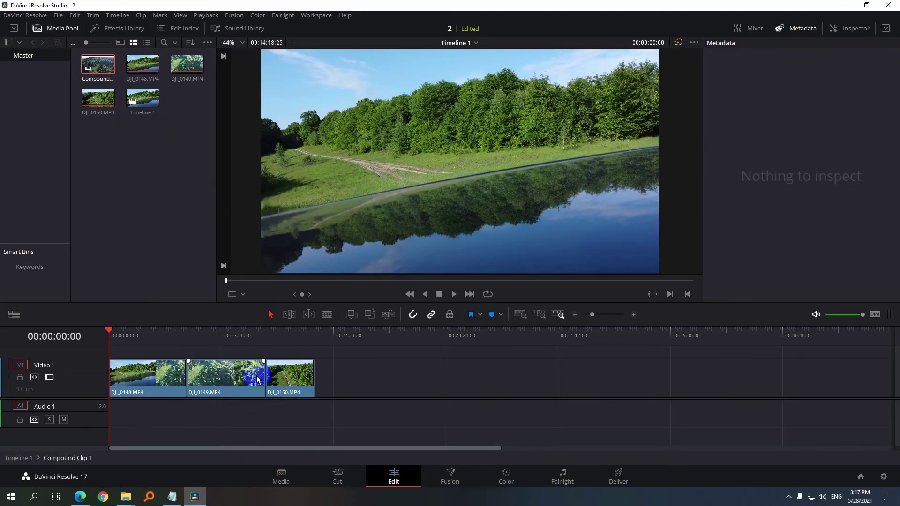
pyautogui.doubleClick(91, 71)
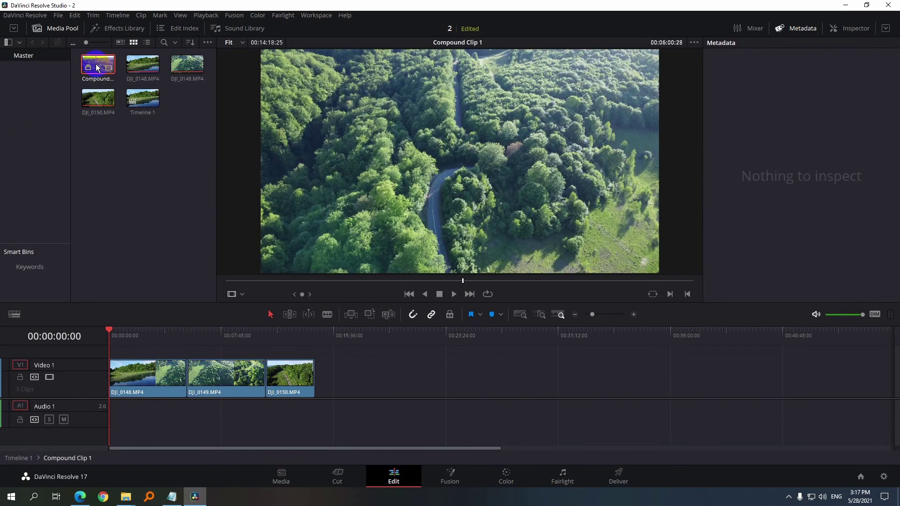
pyautogui.click(179, 373)
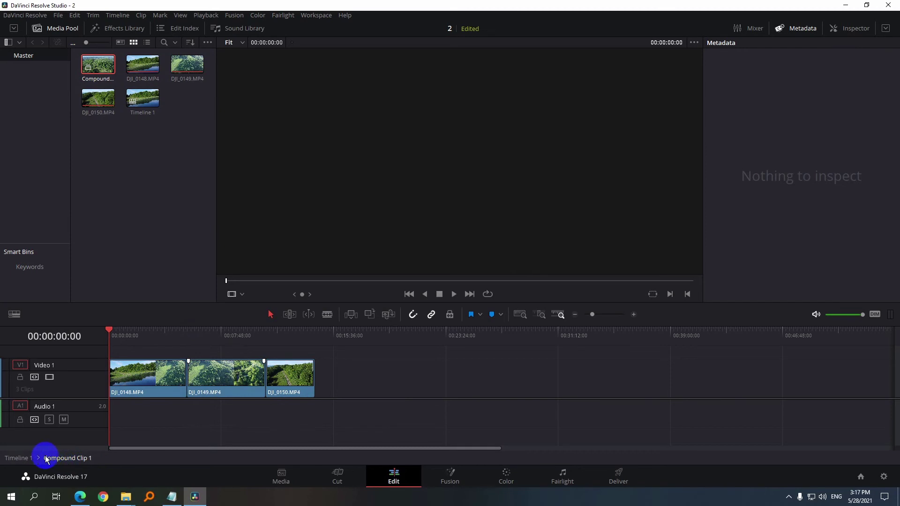
pyautogui.click(19, 458)
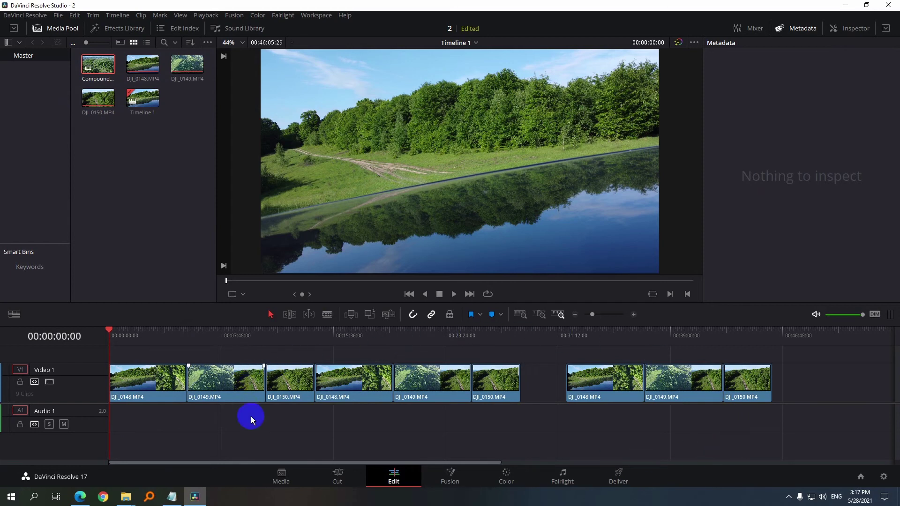
# Remove the compound clip from the media pool and confirm its removal
pyautogui.rightClick(95, 67)
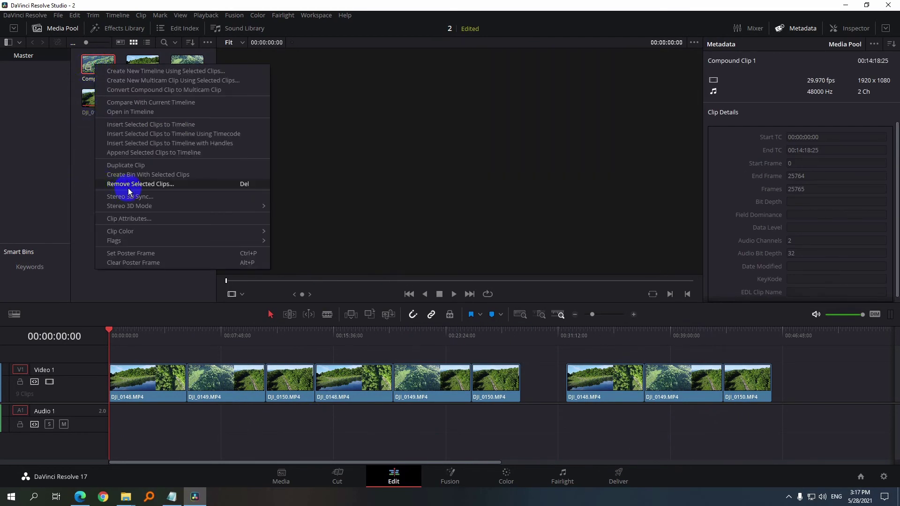
pyautogui.click(162, 188)
pyautogui.click(536, 287)
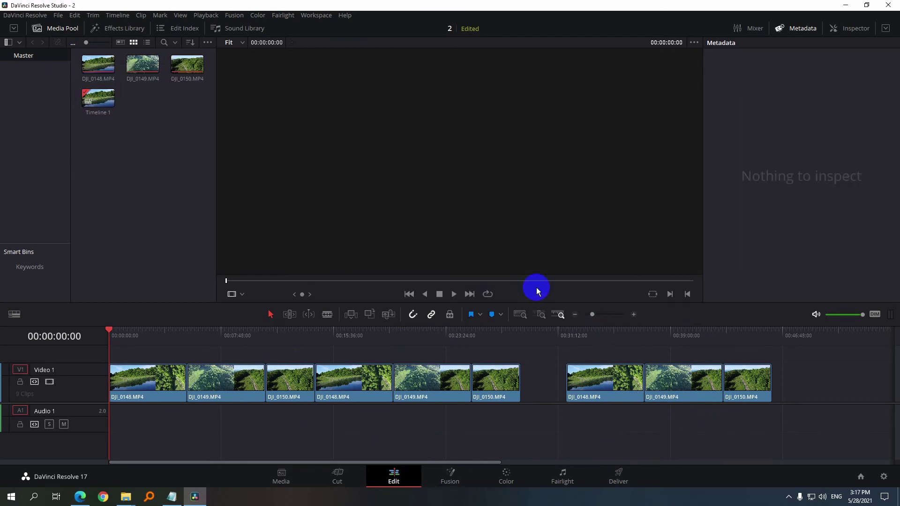
# Check the footage at several points along the timeline, ending on the last clip at 00:43:59:28
pyautogui.click(446, 335)
pyautogui.click(484, 335)
pyautogui.click(742, 335)
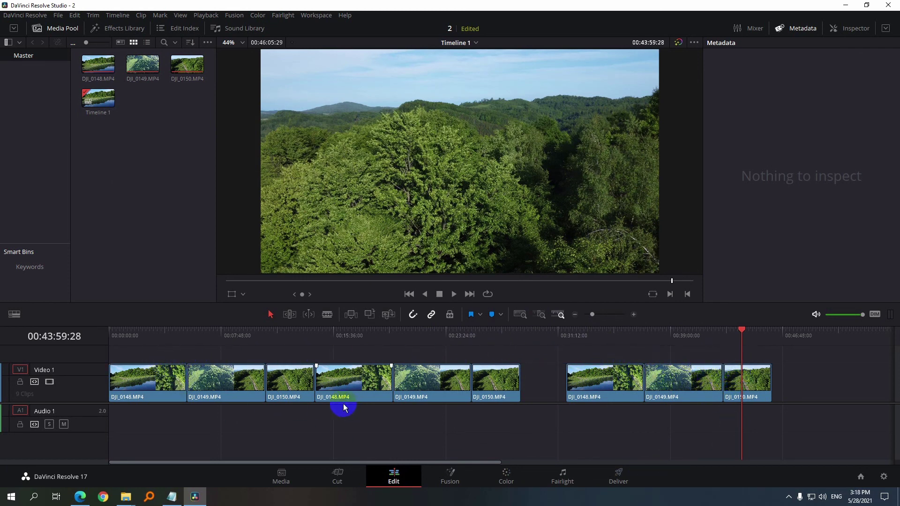
# Group the last three clips on Video 1, after the gap, into a new compound clip with the default name
pyautogui.moveTo(753, 424); pyautogui.dragTo(621, 377)
pyautogui.rightClick(619, 377)
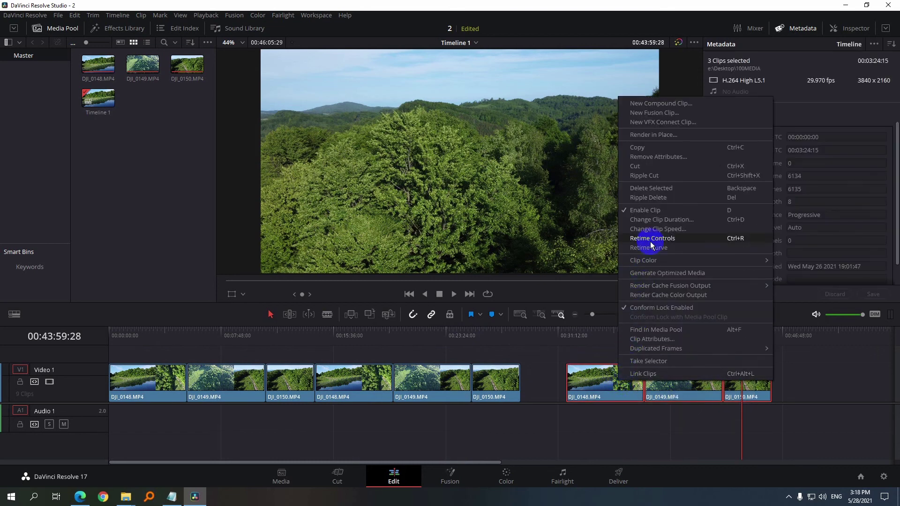
pyautogui.click(654, 103)
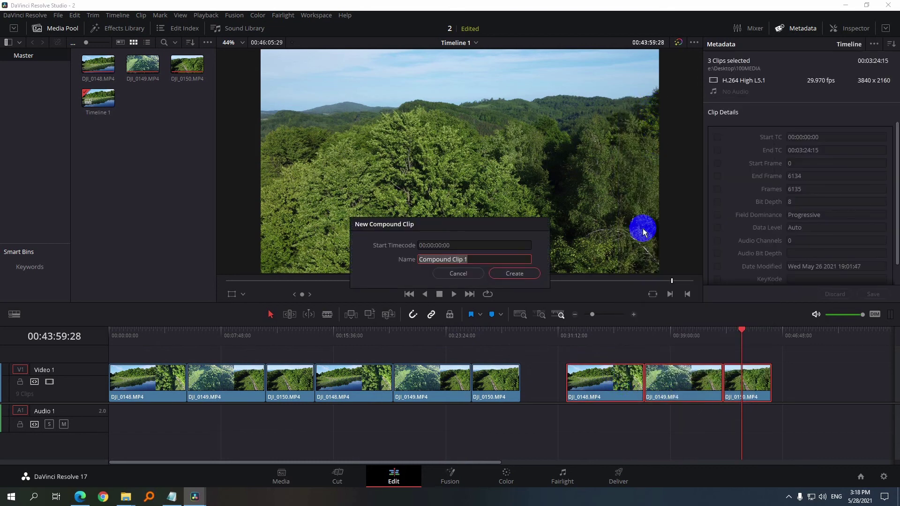
pyautogui.click(508, 275)
# Remove the new compound clip from the media pool and confirm its removal
pyautogui.click(101, 69)
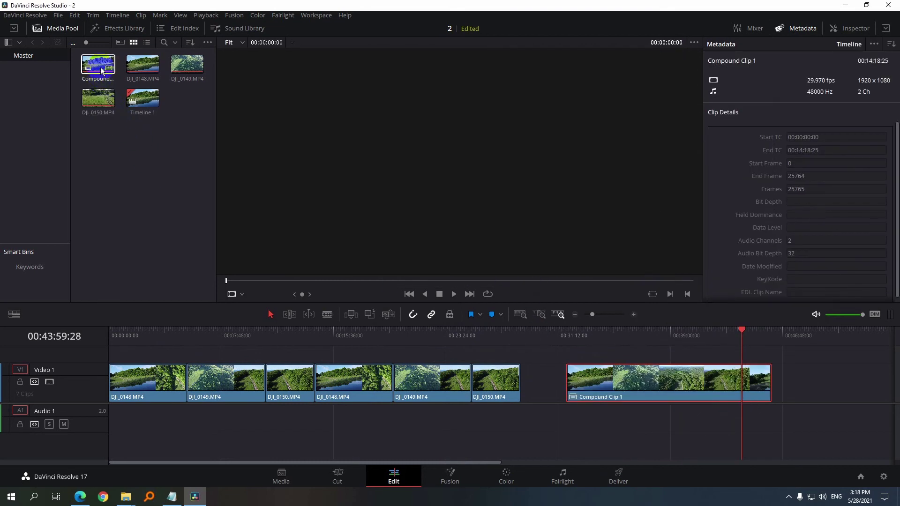
pyautogui.rightClick(100, 68)
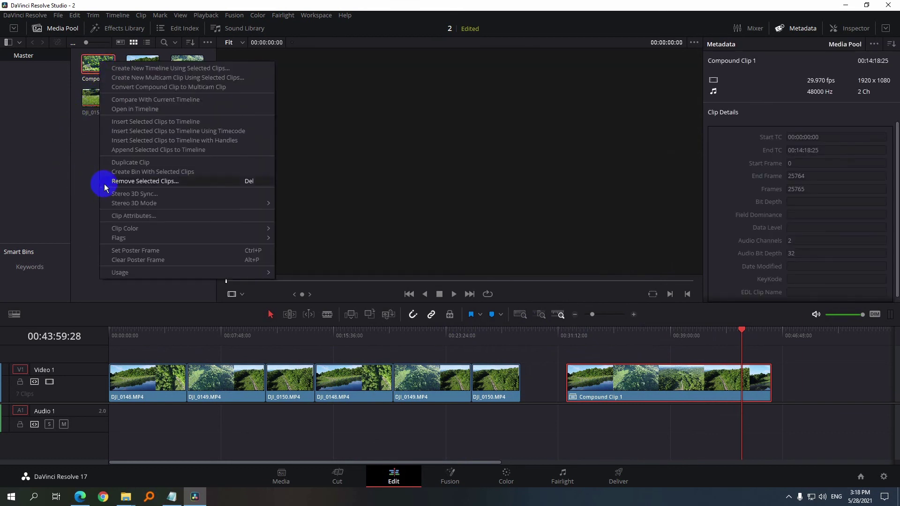
pyautogui.click(183, 184)
pyautogui.click(536, 285)
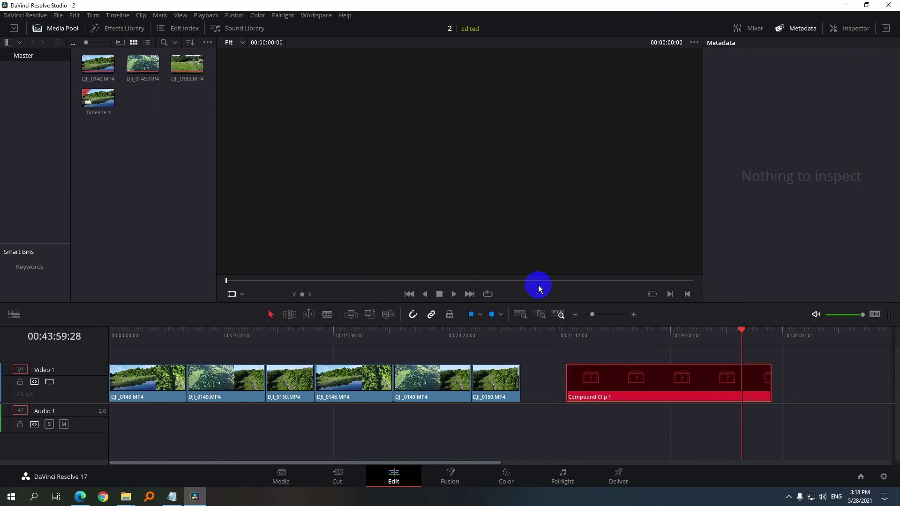
# Check the footage over the compound clip and the earlier clips up to 00:04:14:00, and delete the compound clip from Video 1
pyautogui.click(630, 401)
pyautogui.moveTo(616, 336); pyautogui.dragTo(714, 336)
pyautogui.click(713, 374)
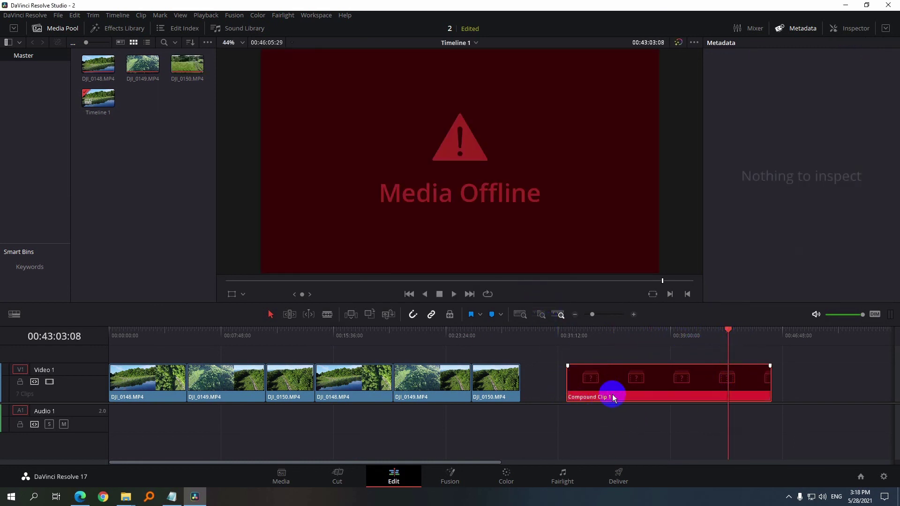
pyautogui.moveTo(358, 331); pyautogui.dragTo(203, 355)
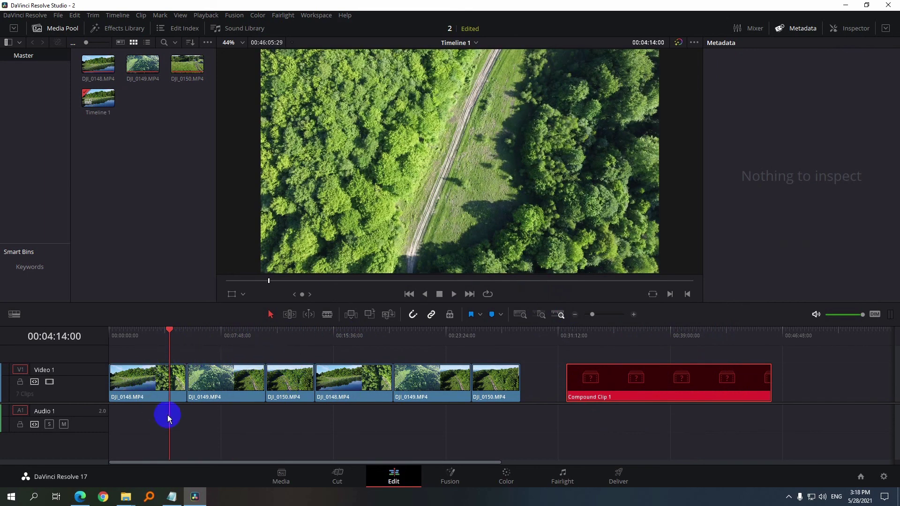
pyautogui.press('Delete')
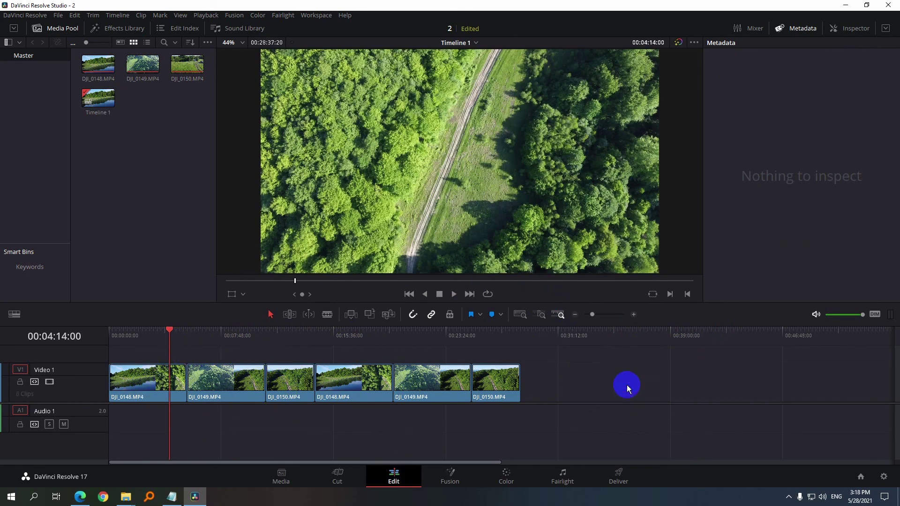